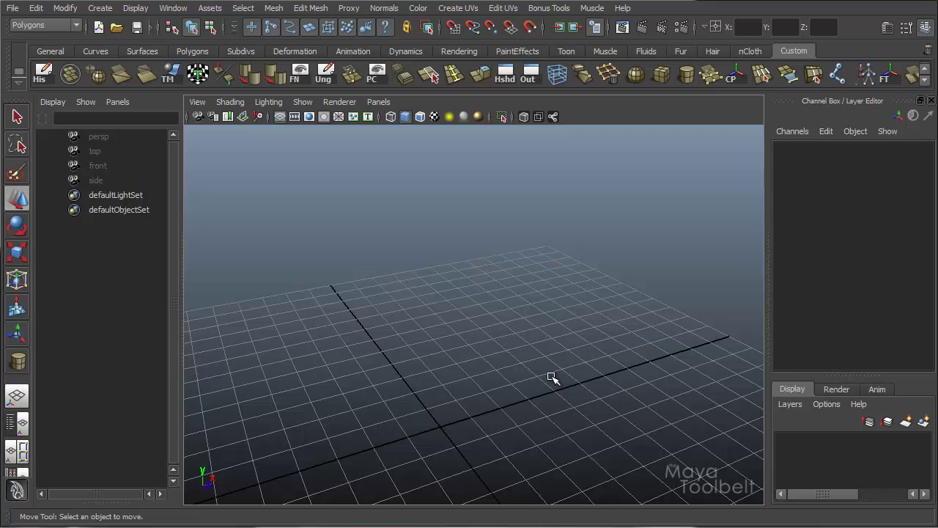
pyautogui.click(76, 25)
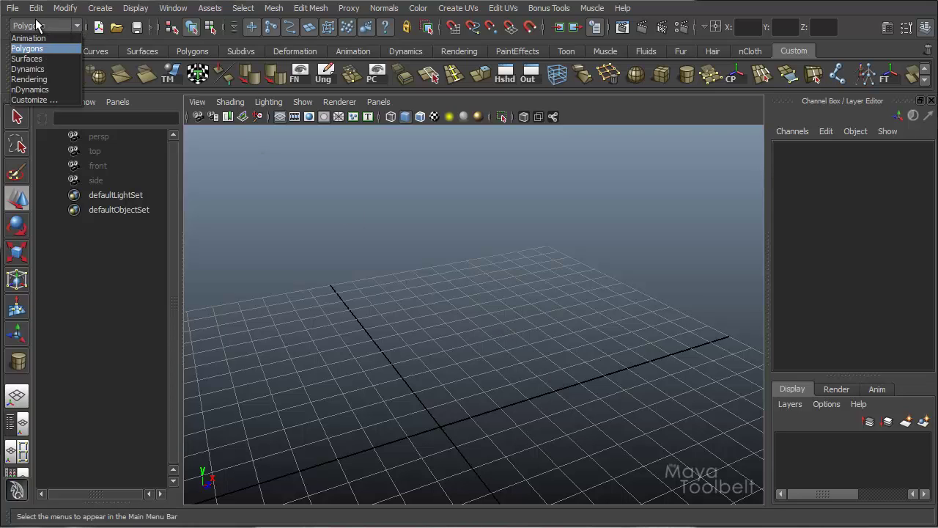
pyautogui.click(76, 25)
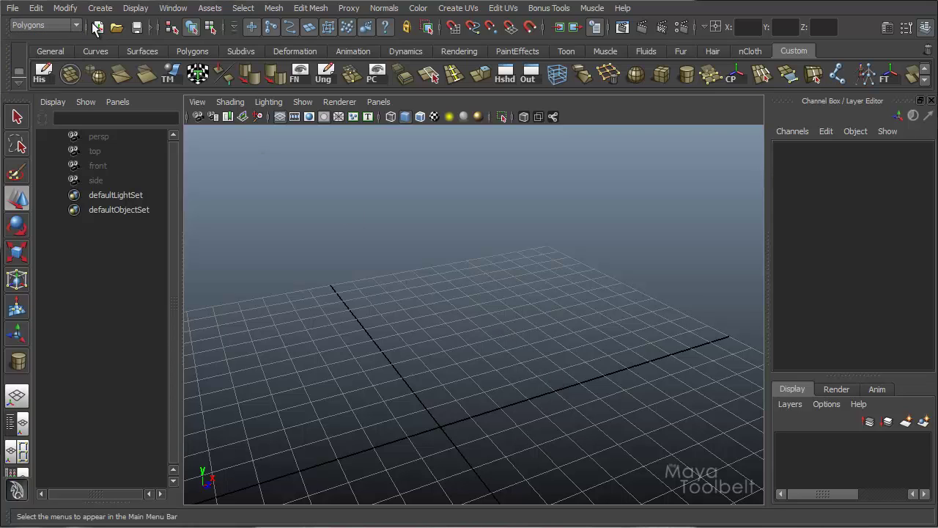
pyautogui.click(274, 8)
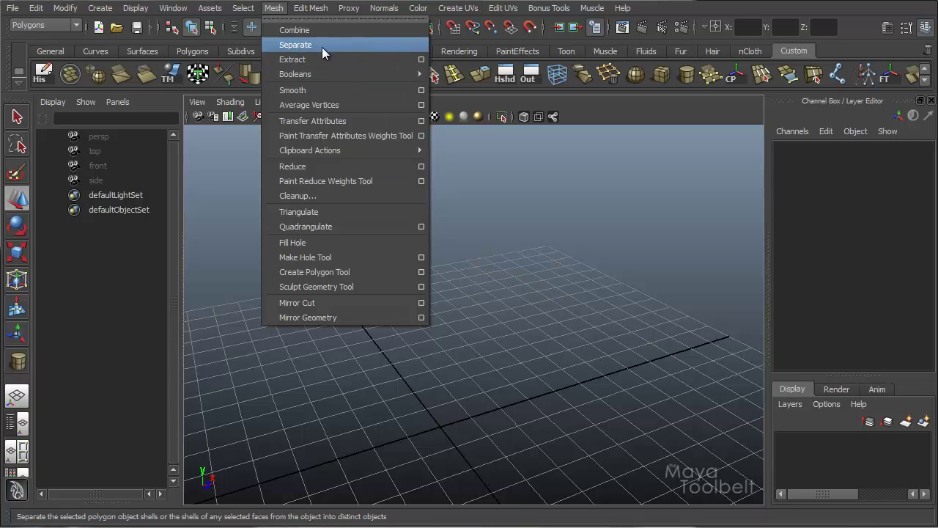
pyautogui.click(555, 293)
# Step: Create a polygon cylinder about 2.55 in radius and 3.61 in height near the grid's origin
pyautogui.keyDown('alt'); pyautogui.moveTo(556, 293); pyautogui.dragTo(455, 290); pyautogui.keyUp('alt')
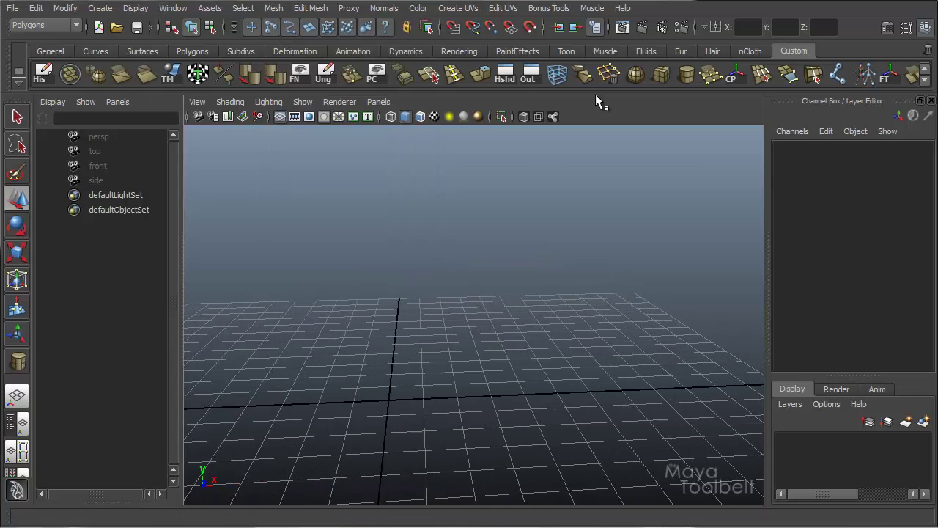
pyautogui.click(684, 74)
pyautogui.moveTo(385, 394); pyautogui.dragTo(429, 425)
# Step: Stretch the cylinder to a Y scale of about 1.81 and raise it to about 4.03 in Y
pyautogui.press('r')
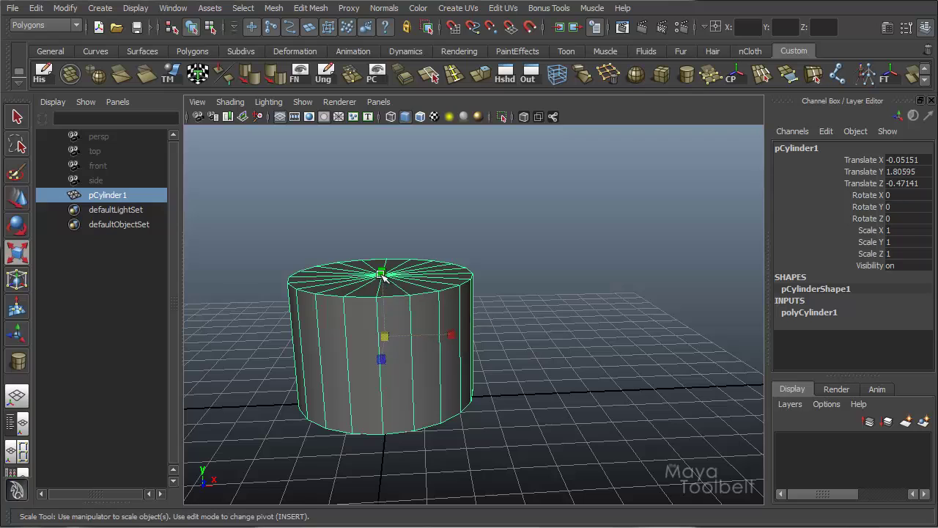
pyautogui.moveTo(383, 277); pyautogui.dragTo(376, 212)
pyautogui.press('w')
pyautogui.moveTo(384, 276); pyautogui.dragTo(377, 207)
pyautogui.keyDown('alt'); pyautogui.moveTo(377, 207); pyautogui.dragTo(487, 245); pyautogui.keyUp('alt')
pyautogui.keyDown('alt'); pyautogui.moveTo(487, 245); pyautogui.dragTo(435, 233, button='right'); pyautogui.keyUp('alt')
pyautogui.keyDown('alt'); pyautogui.moveTo(435, 233); pyautogui.dragTo(420, 242); pyautogui.keyUp('alt')
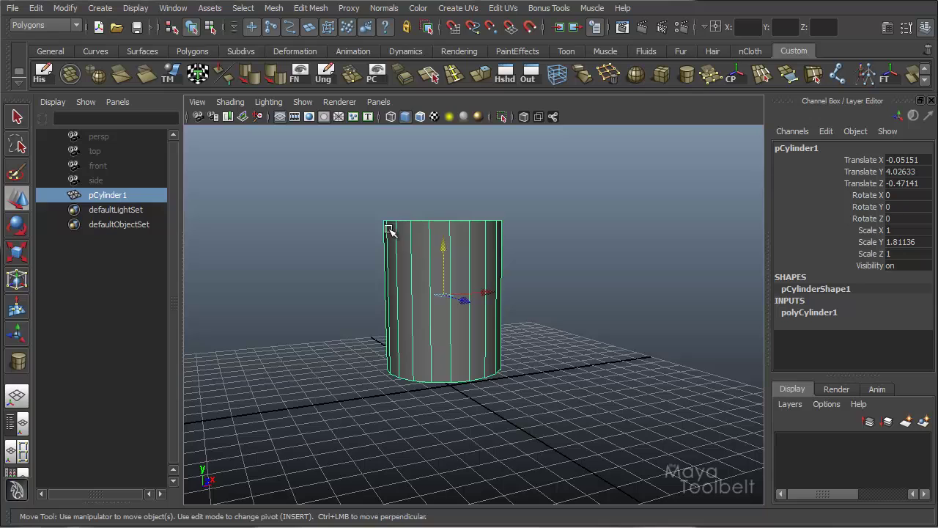
pyautogui.keyDown('alt'); pyautogui.moveTo(383, 229); pyautogui.dragTo(378, 241); pyautogui.keyUp('alt')
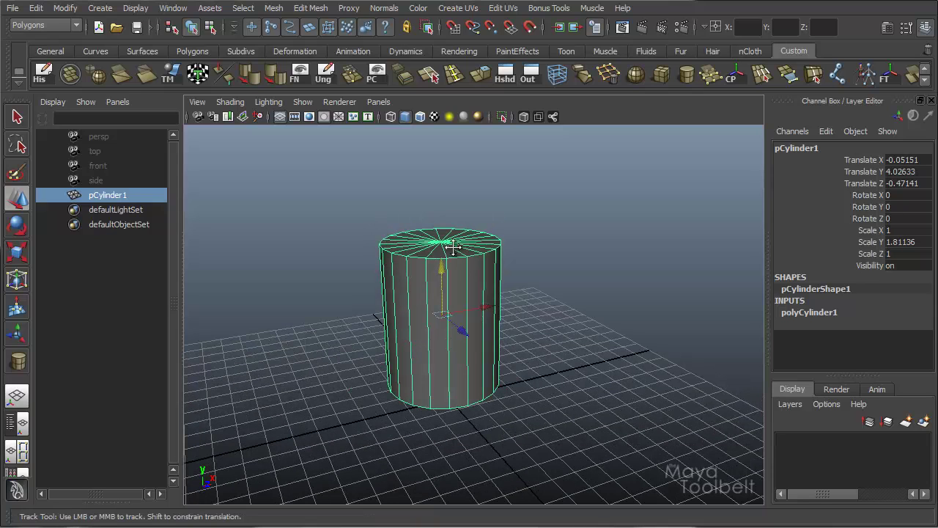
# Step: Set the cylinder's height subdivisions to 3
pyautogui.keyDown('alt'); pyautogui.moveTo(456, 249); pyautogui.dragTo(521, 268, button='right'); pyautogui.keyUp('alt')
pyautogui.keyDown('alt'); pyautogui.moveTo(522, 268); pyautogui.dragTo(544, 252); pyautogui.keyUp('alt')
pyautogui.click(808, 315)
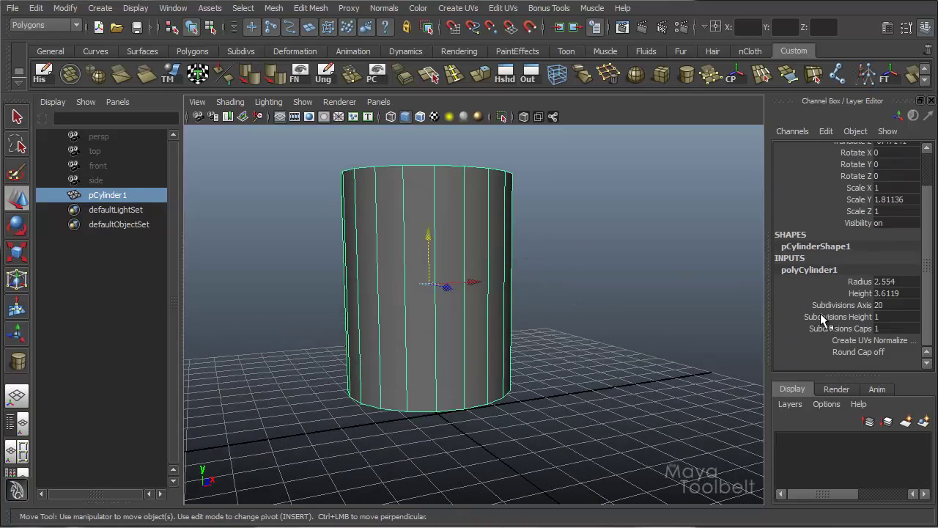
pyautogui.click(838, 316)
pyautogui.moveTo(616, 284); pyautogui.dragTo(626, 285, button='middle')
pyautogui.keyDown('alt'); pyautogui.moveTo(596, 310); pyautogui.dragTo(535, 310); pyautogui.keyUp('alt')
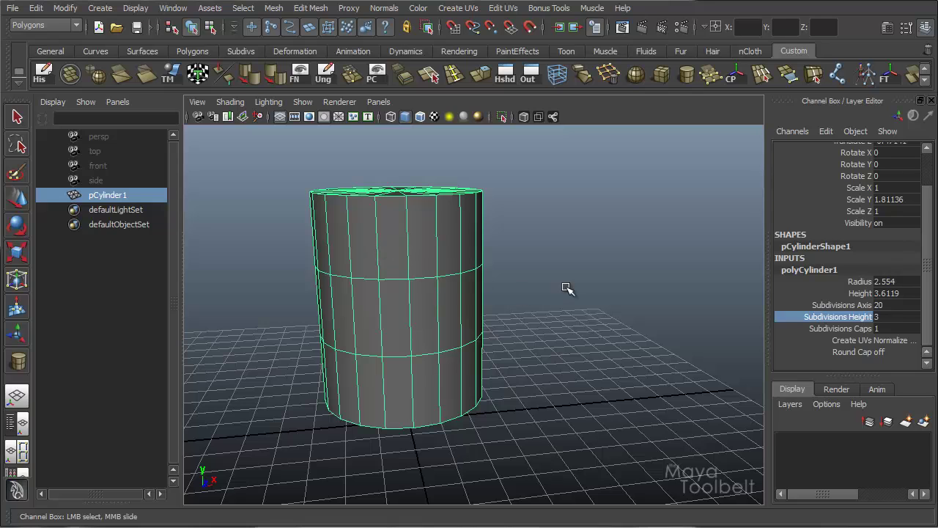
# Step: Try to separate the top cap and upper row of faces from the rest of the cylinder
pyautogui.moveTo(497, 237); pyautogui.dragTo(499, 268, button='right')
pyautogui.moveTo(524, 253); pyautogui.dragTo(298, 151)
pyautogui.keyDown('alt'); pyautogui.moveTo(556, 238); pyautogui.dragTo(555, 270); pyautogui.keyUp('alt')
pyautogui.keyDown('alt'); pyautogui.moveTo(555, 269); pyautogui.dragTo(654, 284, button='middle'); pyautogui.keyUp('alt')
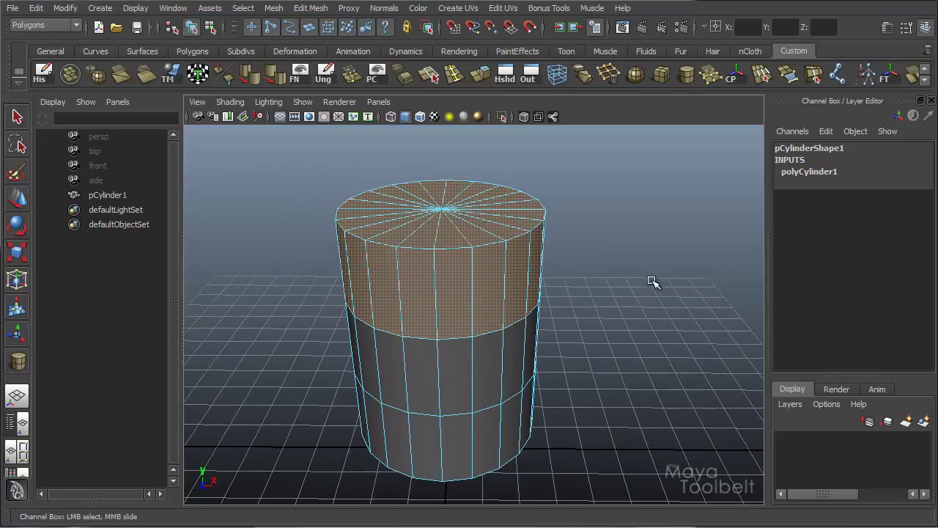
pyautogui.click(275, 10)
pyautogui.click(314, 47)
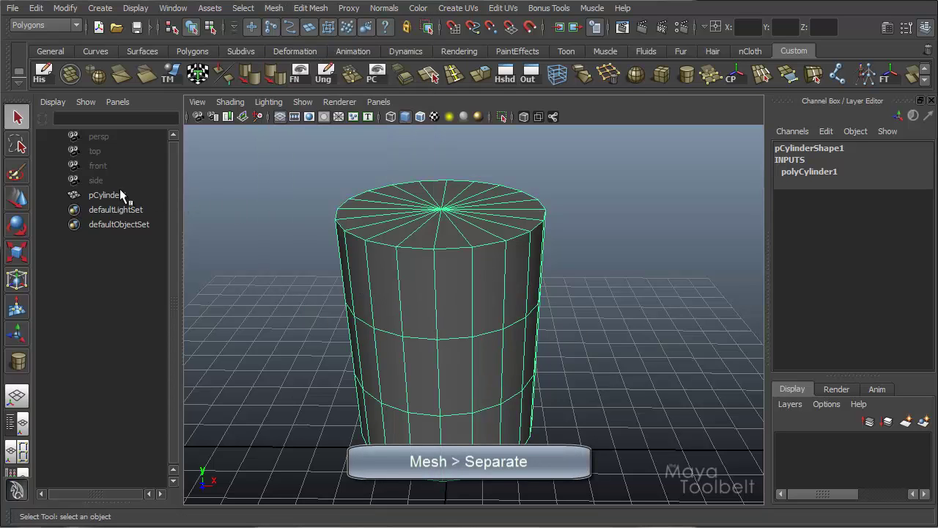
# Step: Select the cylinder's middle band of faces and scale it down vertically into a narrow ring
pyautogui.click(98, 198)
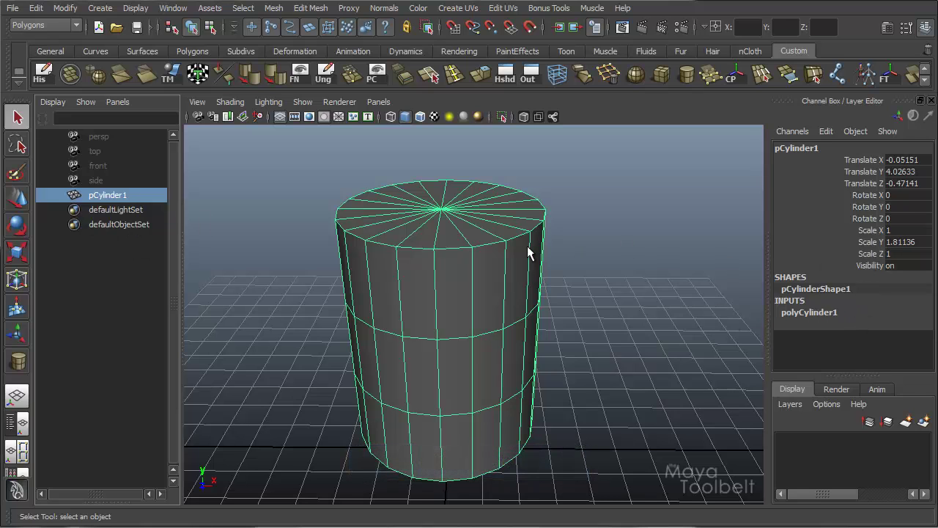
pyautogui.keyDown('alt'); pyautogui.moveTo(526, 292); pyautogui.dragTo(554, 244); pyautogui.keyUp('alt')
pyautogui.press('w')
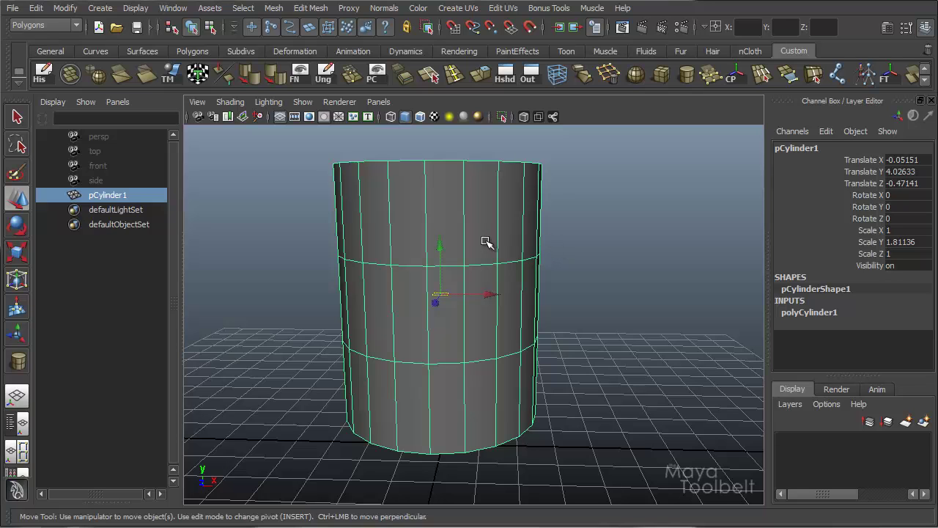
pyautogui.keyDown('alt'); pyautogui.moveTo(487, 244); pyautogui.dragTo(487, 236); pyautogui.keyUp('alt')
pyautogui.moveTo(488, 236); pyautogui.dragTo(490, 270, button='right')
pyautogui.moveTo(630, 283); pyautogui.dragTo(325, 296)
pyautogui.keyDown('alt'); pyautogui.moveTo(425, 306); pyautogui.dragTo(479, 293); pyautogui.keyUp('alt')
pyautogui.press('r')
pyautogui.moveTo(507, 334); pyautogui.dragTo(506, 284)
# Step: Delete the narrow middle band of faces, splitting the cylinder into two disconnected shells
pyautogui.keyDown('alt'); pyautogui.moveTo(579, 302); pyautogui.dragTo(503, 329); pyautogui.keyUp('alt')
pyautogui.press('w')
pyautogui.keyDown('alt'); pyautogui.moveTo(550, 304); pyautogui.dragTo(530, 280); pyautogui.keyUp('alt')
pyautogui.press('Delete')
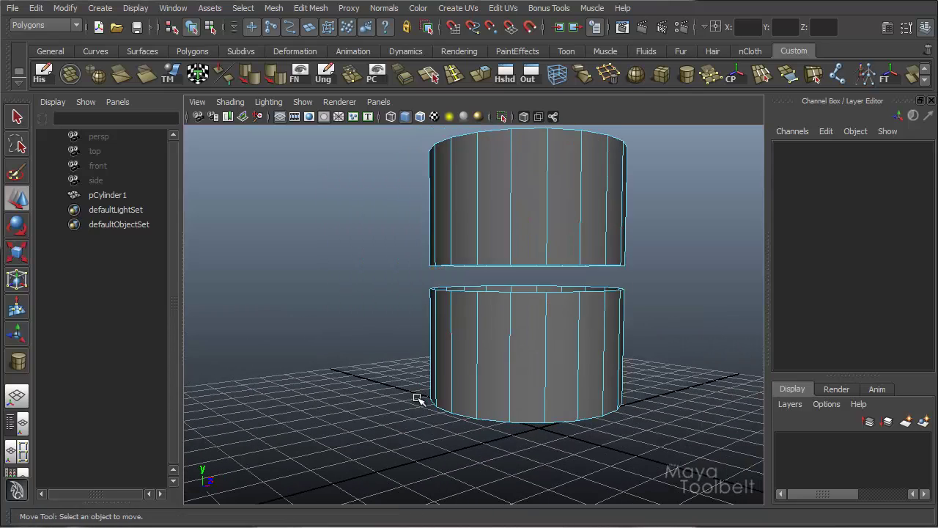
# Step: Return to object selection mode and clear the selection
pyautogui.keyDown('alt'); pyautogui.moveTo(498, 359); pyautogui.dragTo(477, 293); pyautogui.keyUp('alt')
pyautogui.keyDown('alt'); pyautogui.moveTo(561, 286); pyautogui.dragTo(579, 302); pyautogui.keyUp('alt')
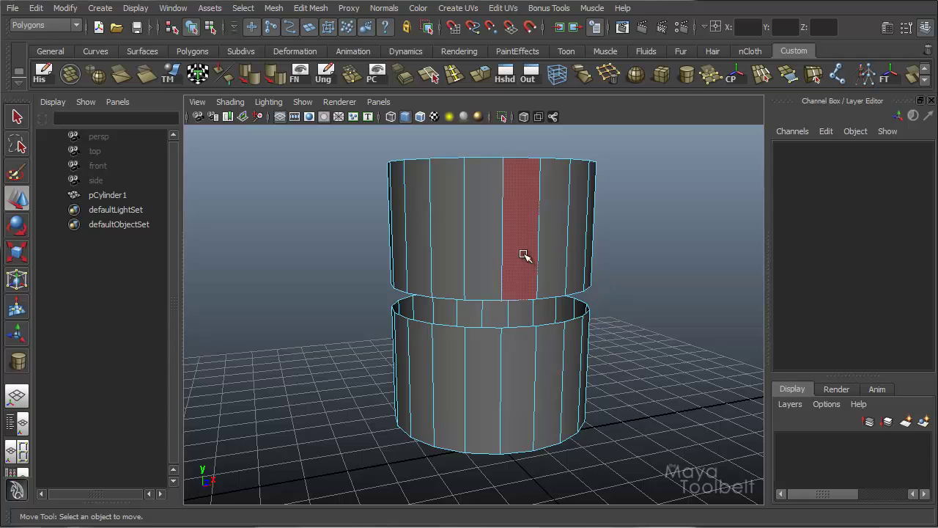
pyautogui.click(209, 28)
pyautogui.click(192, 29)
pyautogui.keyDown('alt'); pyautogui.moveTo(356, 220); pyautogui.dragTo(351, 209); pyautogui.keyUp('alt')
pyautogui.click(321, 238)
# Step: Separate the cylinder's upper and lower shells into distinct objects
pyautogui.keyDown('alt'); pyautogui.moveTo(400, 315); pyautogui.dragTo(532, 304); pyautogui.keyUp('alt')
pyautogui.click(589, 350)
pyautogui.keyDown('alt'); pyautogui.moveTo(564, 259); pyautogui.dragTo(459, 251, button='middle'); pyautogui.keyUp('alt')
pyautogui.keyDown('alt'); pyautogui.moveTo(488, 269); pyautogui.dragTo(532, 224); pyautogui.keyUp('alt')
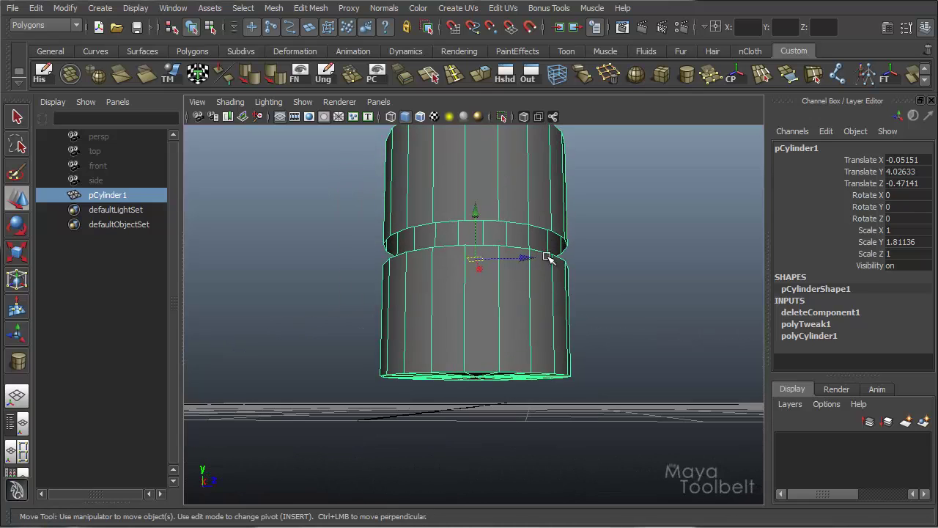
pyautogui.keyDown('alt'); pyautogui.moveTo(541, 285); pyautogui.dragTo(583, 302); pyautogui.keyUp('alt')
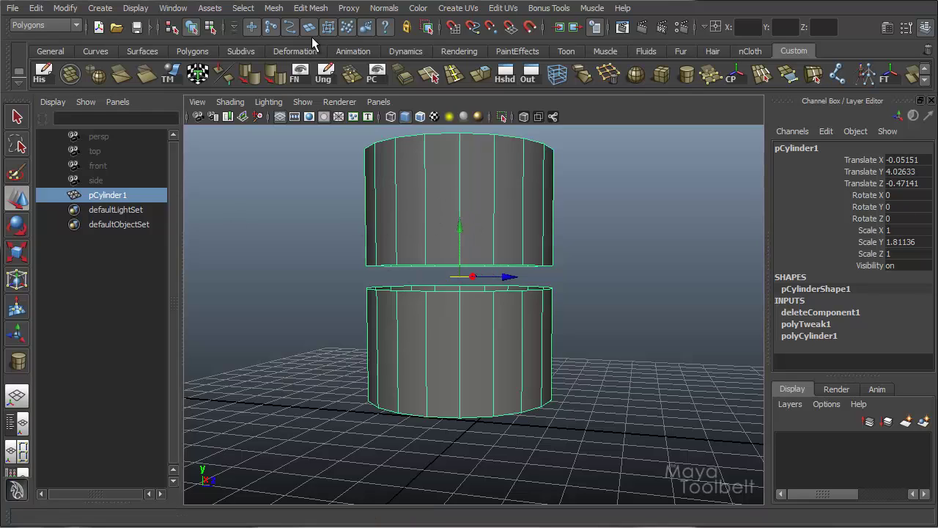
pyautogui.click(277, 9)
pyautogui.click(294, 46)
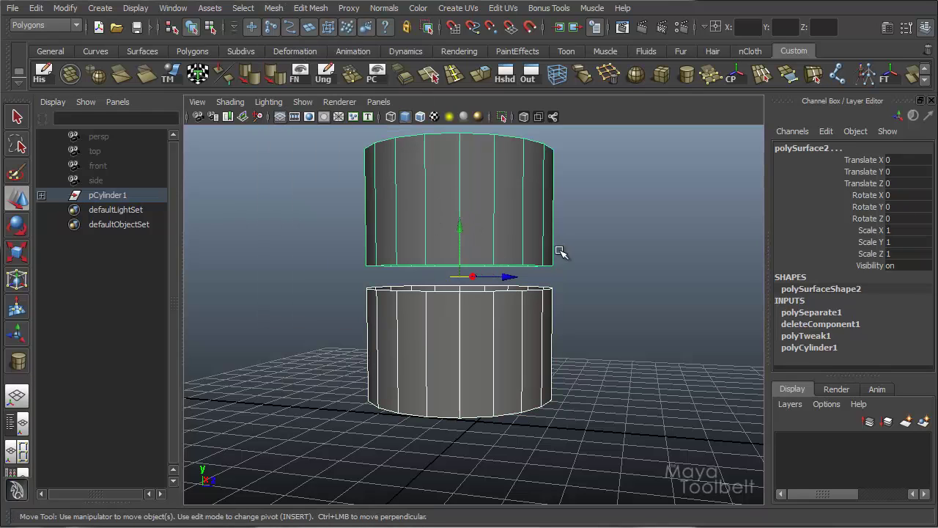
# Step: Expand the pCylinder1 group and examine polySurface1, polySurface2 and transform1 by selecting each in turn
pyautogui.keyDown('alt'); pyautogui.moveTo(586, 241); pyautogui.dragTo(561, 245); pyautogui.keyUp('alt')
pyautogui.moveTo(512, 209)
pyautogui.keyDown('alt'); pyautogui.mouseDown()
pyautogui.moveTo(523, 228)
pyautogui.moveTo(521, 205)
pyautogui.mouseUp(); pyautogui.keyUp('alt')
pyautogui.keyDown('alt'); pyautogui.moveTo(519, 204); pyautogui.dragTo(537, 196, button='right'); pyautogui.keyUp('alt')
pyautogui.keyDown('alt'); pyautogui.moveTo(538, 195); pyautogui.dragTo(561, 167); pyautogui.keyUp('alt')
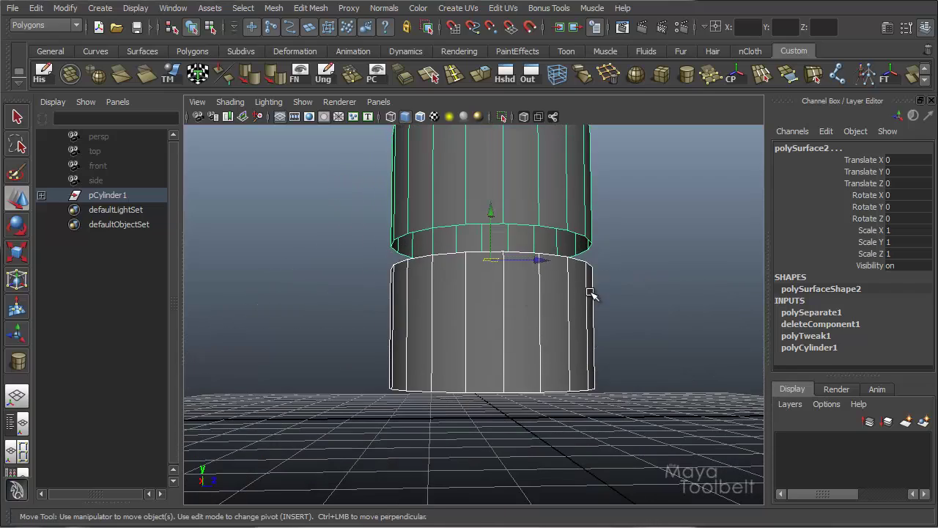
pyautogui.keyDown('alt'); pyautogui.moveTo(590, 292); pyautogui.dragTo(551, 304); pyautogui.keyUp('alt')
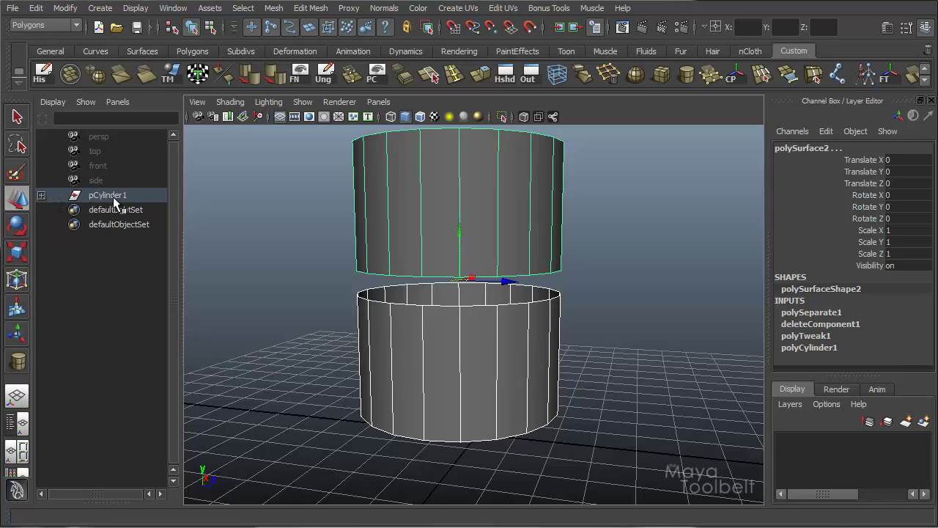
pyautogui.click(41, 195)
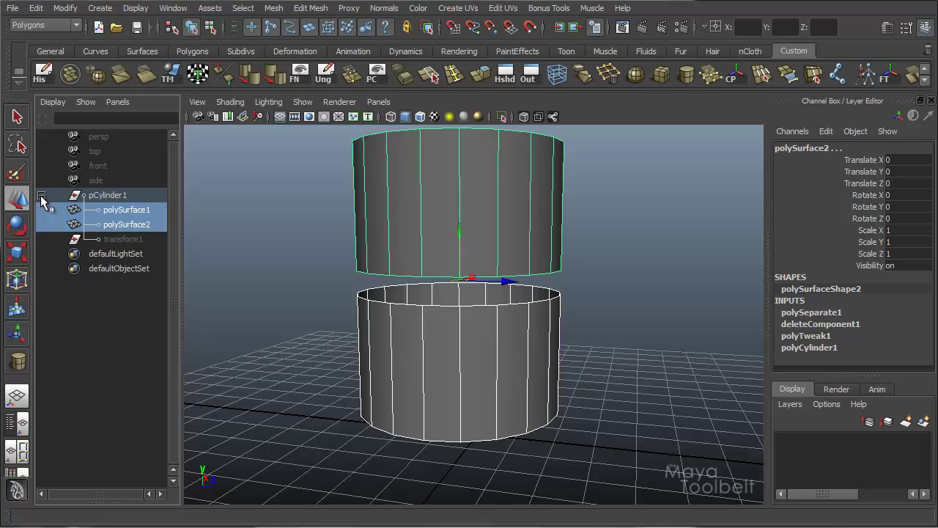
pyautogui.click(125, 212)
pyautogui.click(129, 223)
pyautogui.click(132, 211)
pyautogui.click(137, 225)
pyautogui.click(143, 213)
pyautogui.click(144, 222)
pyautogui.click(149, 210)
pyautogui.click(149, 221)
pyautogui.click(132, 239)
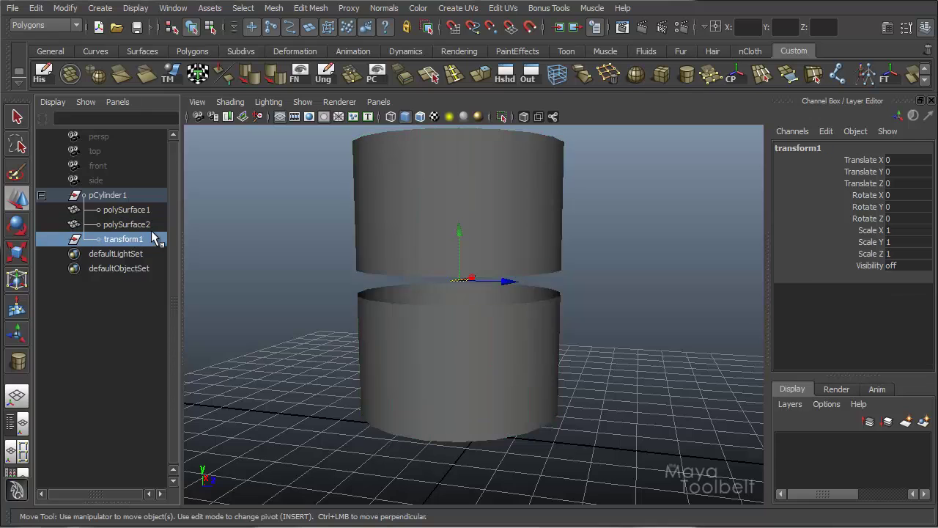
# Step: Select the lower half, polySurface1, and the upper half, polySurface2, individually, and inspect them from several angles
pyautogui.click(143, 211)
pyautogui.keyDown('alt'); pyautogui.moveTo(431, 296); pyautogui.dragTo(460, 269); pyautogui.keyUp('alt')
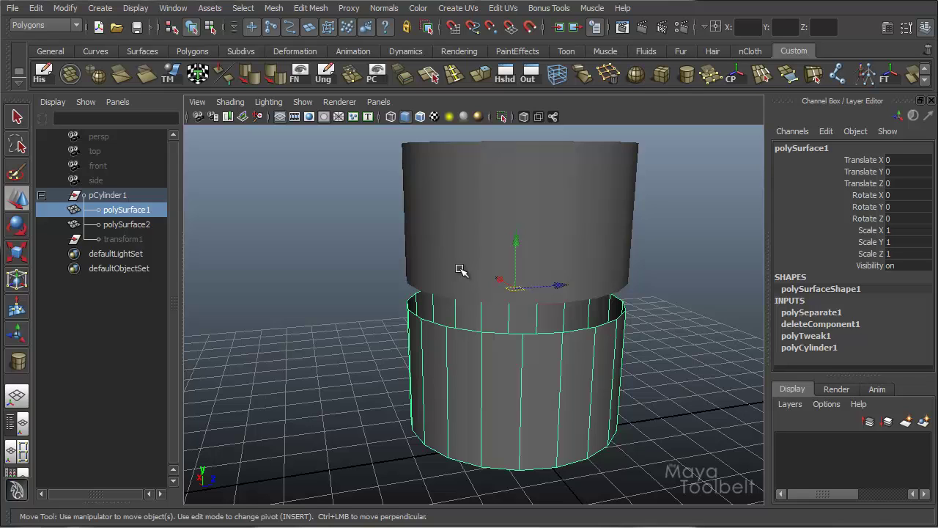
pyautogui.click(460, 269)
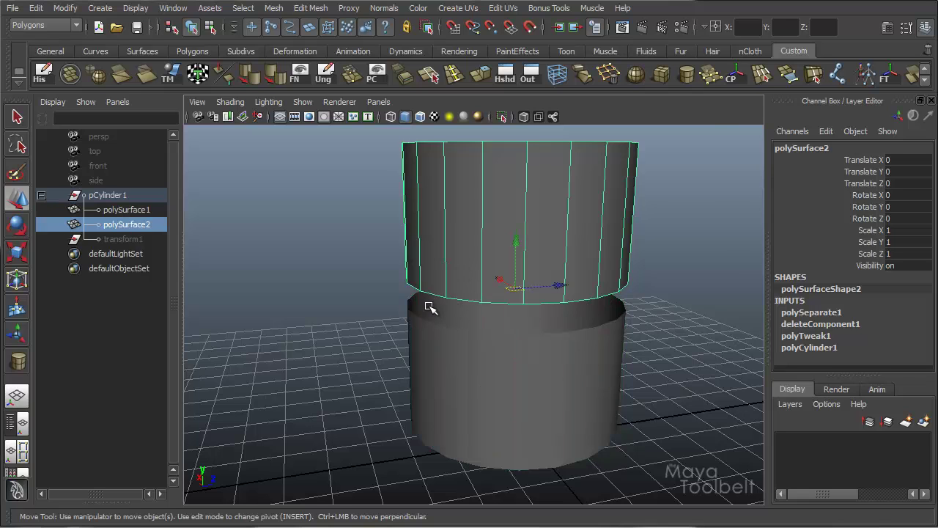
pyautogui.keyDown('alt'); pyautogui.moveTo(429, 305); pyautogui.dragTo(378, 257); pyautogui.keyUp('alt')
pyautogui.keyDown('alt'); pyautogui.moveTo(379, 257); pyautogui.dragTo(549, 241, button='right'); pyautogui.keyUp('alt')
pyautogui.keyDown('alt'); pyautogui.moveTo(549, 241); pyautogui.dragTo(571, 254); pyautogui.keyUp('alt')
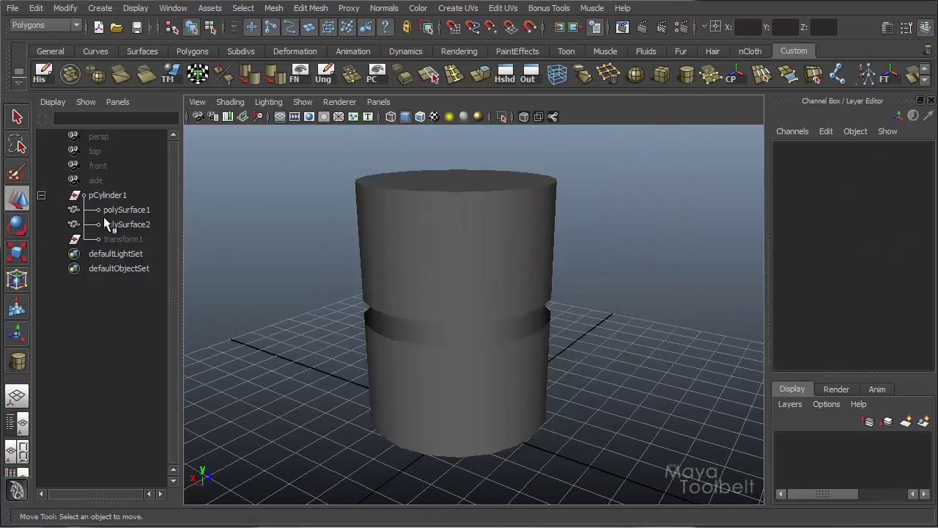
# Step: Compare selecting the parent group pCylinder1 with selecting the upper and lower halves individually
pyautogui.click(118, 196)
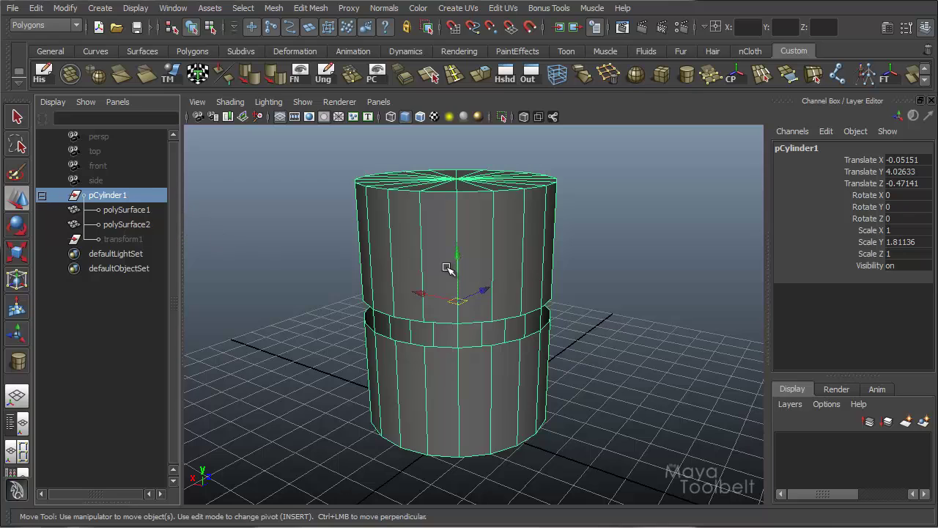
pyautogui.click(508, 234)
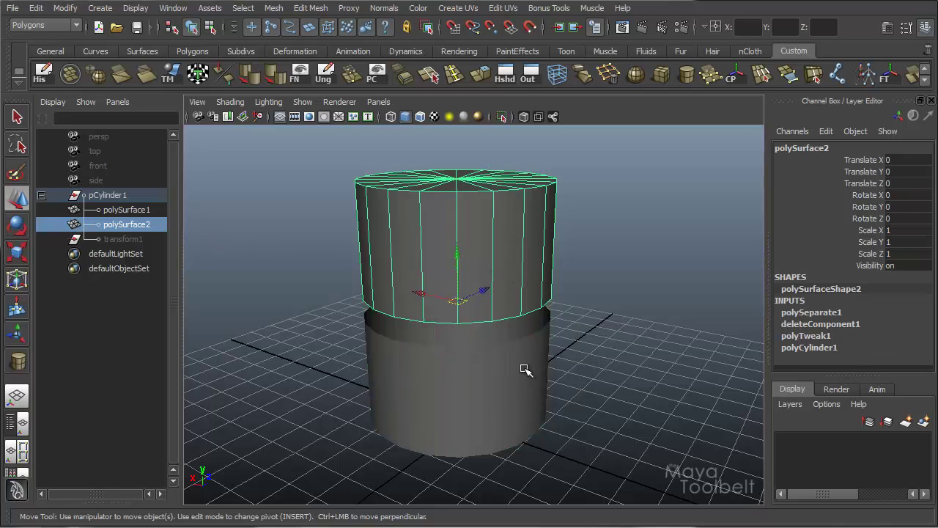
pyautogui.click(525, 371)
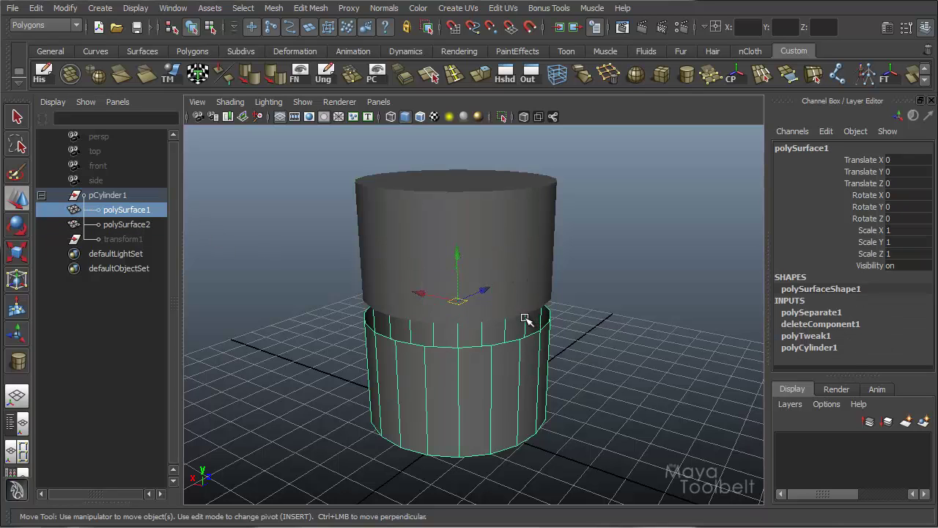
pyautogui.click(525, 291)
pyautogui.click(507, 381)
pyautogui.click(541, 292)
pyautogui.click(541, 355)
# Step: Move the upper half to about X -15.93, Z 30.94 and the lower half to about X 14.72, Z -1.97
pyautogui.click(479, 240)
pyautogui.keyDown('alt'); pyautogui.moveTo(488, 284); pyautogui.dragTo(724, 274); pyautogui.keyUp('alt')
pyautogui.click(552, 399)
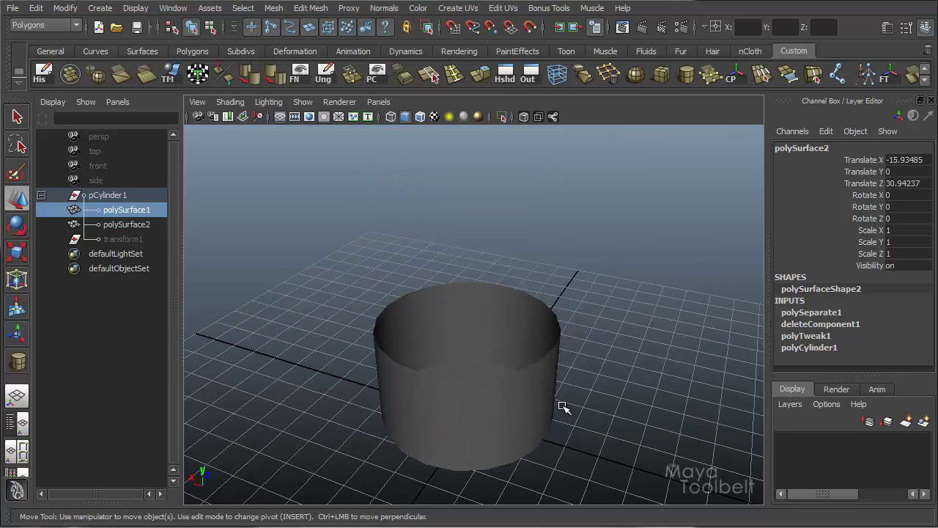
pyautogui.keyDown('alt'); pyautogui.moveTo(562, 404); pyautogui.dragTo(480, 418); pyautogui.keyUp('alt')
pyautogui.moveTo(443, 311); pyautogui.dragTo(216, 177)
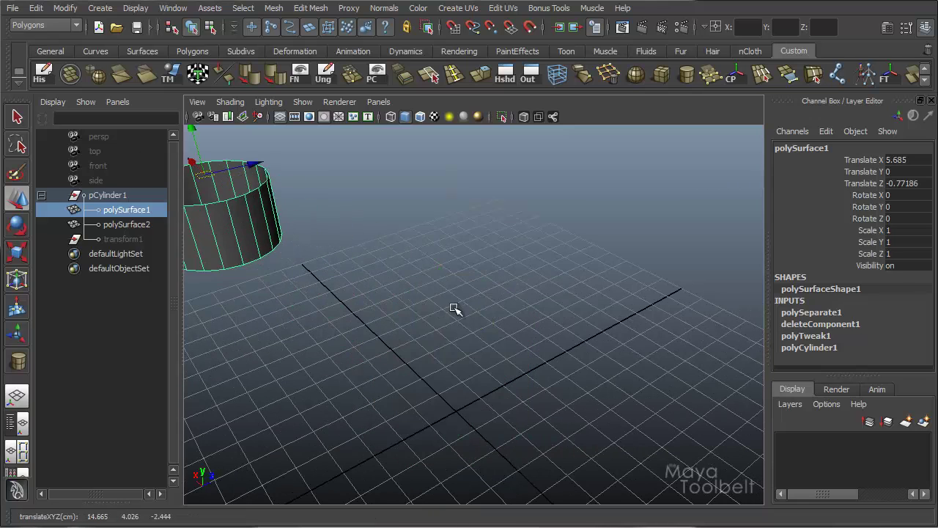
pyautogui.keyDown('alt'); pyautogui.moveTo(565, 335); pyautogui.dragTo(306, 254, button='right'); pyautogui.keyUp('alt')
pyautogui.keyDown('alt'); pyautogui.moveTo(370, 289); pyautogui.dragTo(429, 249); pyautogui.keyUp('alt')
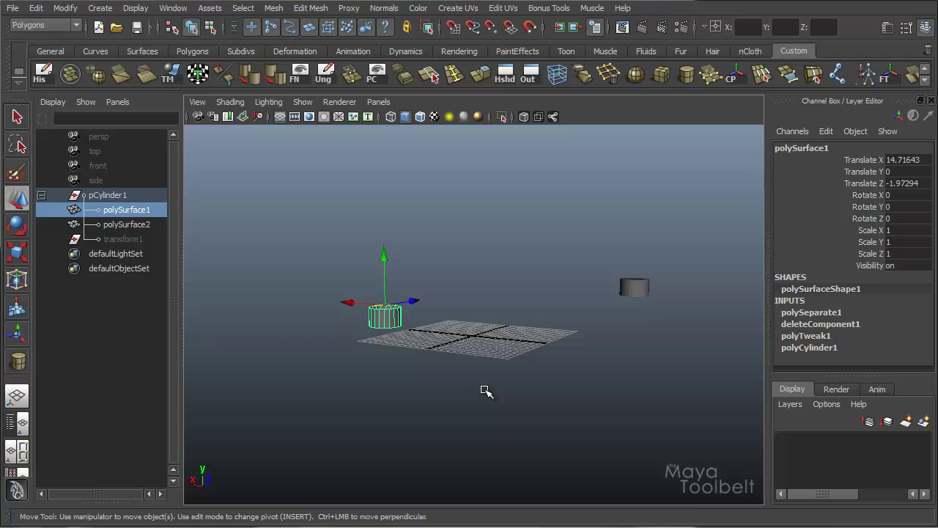
# Step: Select the parent group pCylinder1 and undo the moves of both halves
pyautogui.click(121, 196)
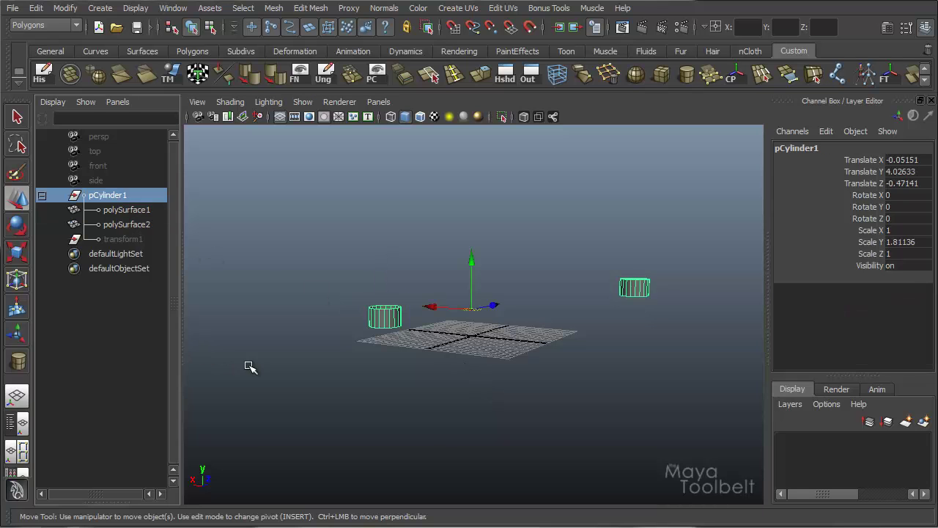
pyautogui.keyDown('alt'); pyautogui.moveTo(337, 359); pyautogui.dragTo(497, 383); pyautogui.keyUp('alt')
pyautogui.hotkey('ctrl', 'z')
pyautogui.hotkey('ctrl', 'z')
pyautogui.hotkey('ctrl', 'z')
pyautogui.hotkey('ctrl', 'z')
pyautogui.hotkey('ctrl', 'z')
pyautogui.keyDown('alt'); pyautogui.moveTo(413, 328); pyautogui.dragTo(566, 370, button='right'); pyautogui.keyUp('alt')
pyautogui.keyDown('alt'); pyautogui.moveTo(565, 370); pyautogui.dragTo(534, 339); pyautogui.keyUp('alt')
pyautogui.keyDown('alt'); pyautogui.moveTo(534, 338); pyautogui.dragTo(532, 347, button='middle'); pyautogui.keyUp('alt')
pyautogui.keyDown('alt'); pyautogui.moveTo(532, 348); pyautogui.dragTo(549, 370); pyautogui.keyUp('alt')
pyautogui.keyDown('alt'); pyautogui.moveTo(549, 370); pyautogui.dragTo(604, 371, button='right'); pyautogui.keyUp('alt')
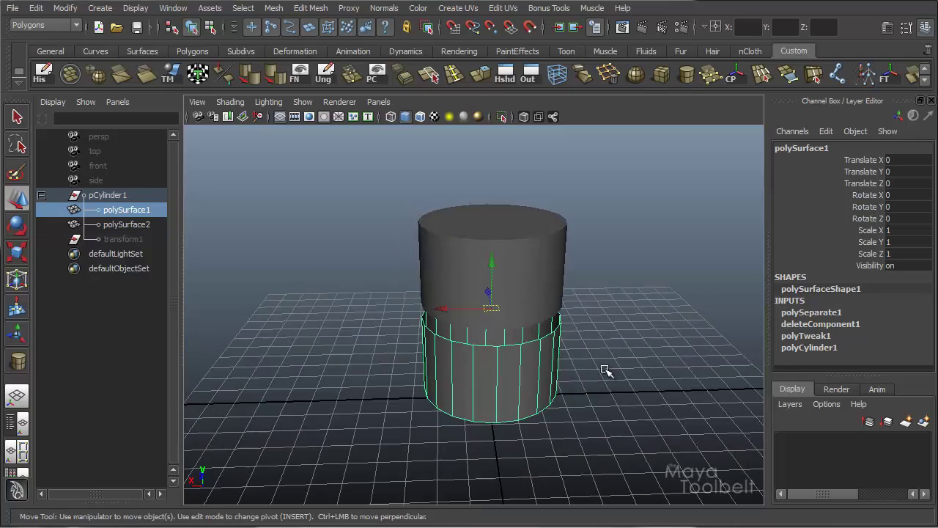
# Step: Select both the upper and lower halves and unparent them from the pCylinder1 group
pyautogui.click(528, 272)
pyautogui.keyDown('alt'); pyautogui.moveTo(556, 310); pyautogui.dragTo(538, 325, button='middle'); pyautogui.keyUp('alt')
pyautogui.keyDown('alt'); pyautogui.moveTo(537, 324); pyautogui.dragTo(563, 335, button='right'); pyautogui.keyUp('alt')
pyautogui.keyDown('alt'); pyautogui.moveTo(562, 335); pyautogui.dragTo(501, 308); pyautogui.keyUp('alt')
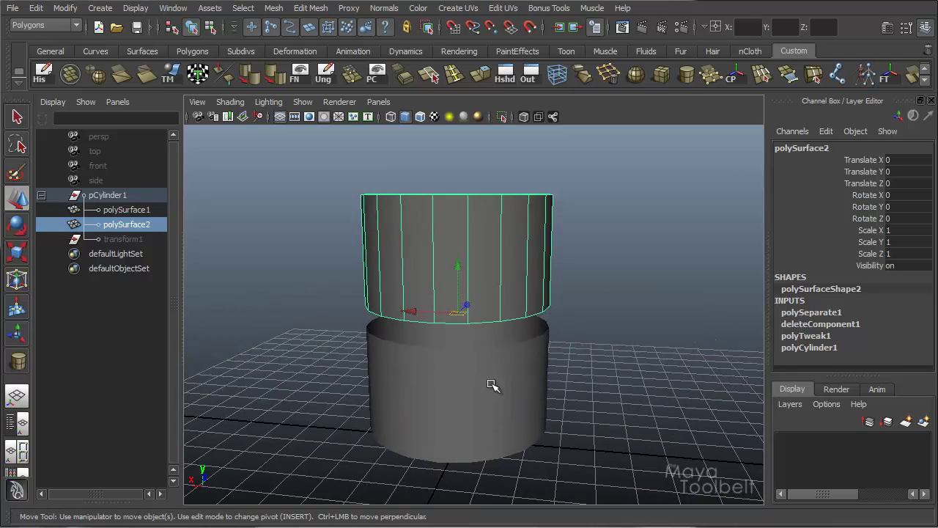
pyautogui.keyDown('shift'); pyautogui.click(491, 384); pyautogui.keyUp('shift')
pyautogui.keyDown('alt'); pyautogui.moveTo(590, 363); pyautogui.dragTo(561, 384); pyautogui.keyUp('alt')
pyautogui.click(496, 264)
pyautogui.keyDown('shift'); pyautogui.click(499, 400); pyautogui.keyUp('shift')
pyautogui.keyDown('shift'); pyautogui.click(498, 272); pyautogui.keyUp('shift')
pyautogui.keyDown('shift'); pyautogui.click(503, 271); pyautogui.keyUp('shift')
pyautogui.keyDown('alt'); pyautogui.moveTo(597, 339); pyautogui.dragTo(583, 319); pyautogui.keyUp('alt')
pyautogui.hotkey('shift', 'p')
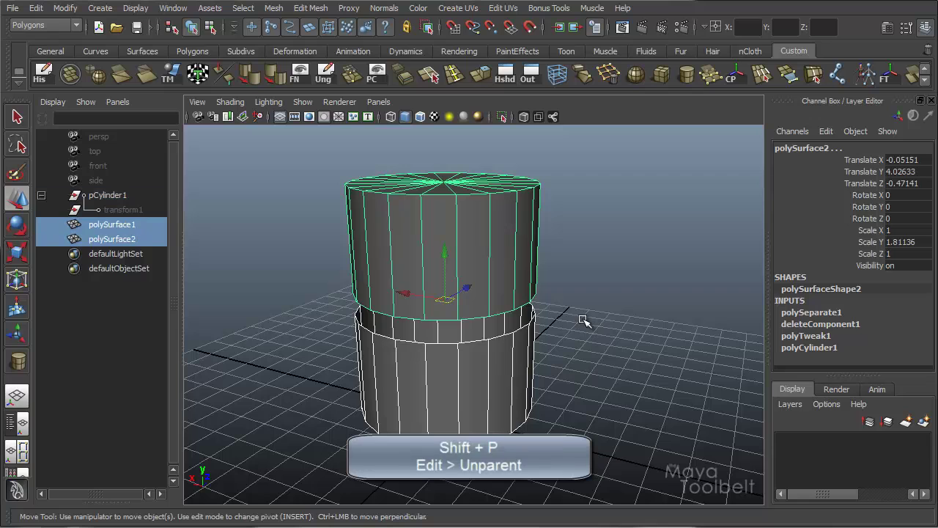
# Step: Select both the upper and lower halves of the cylinder and delete their construction history
pyautogui.click(38, 9)
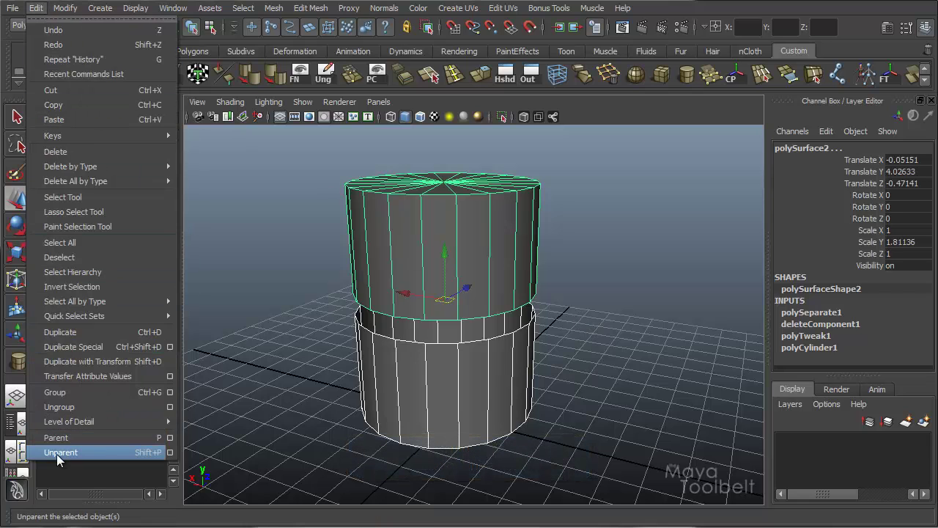
pyautogui.click(450, 374)
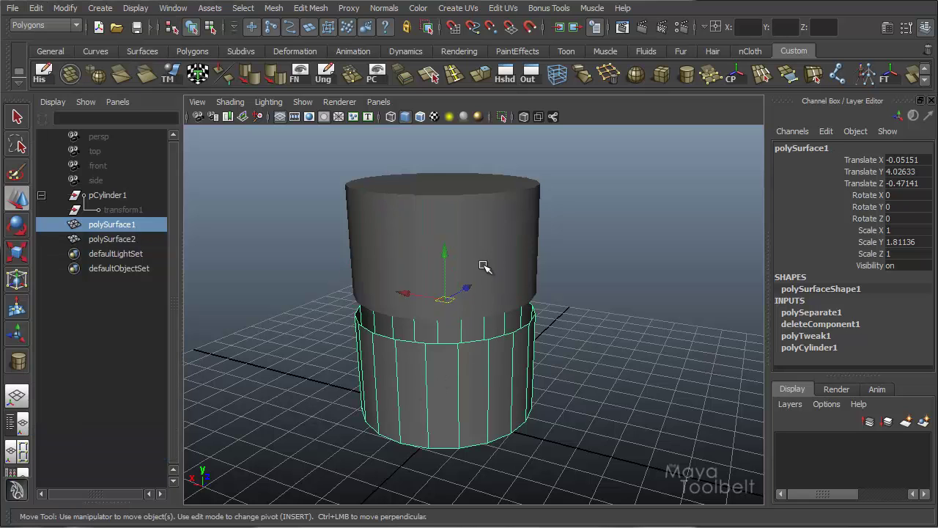
pyautogui.keyDown('shift'); pyautogui.click(488, 245); pyautogui.keyUp('shift')
pyautogui.keyDown('alt'); pyautogui.moveTo(492, 340); pyautogui.dragTo(502, 260); pyautogui.keyUp('alt')
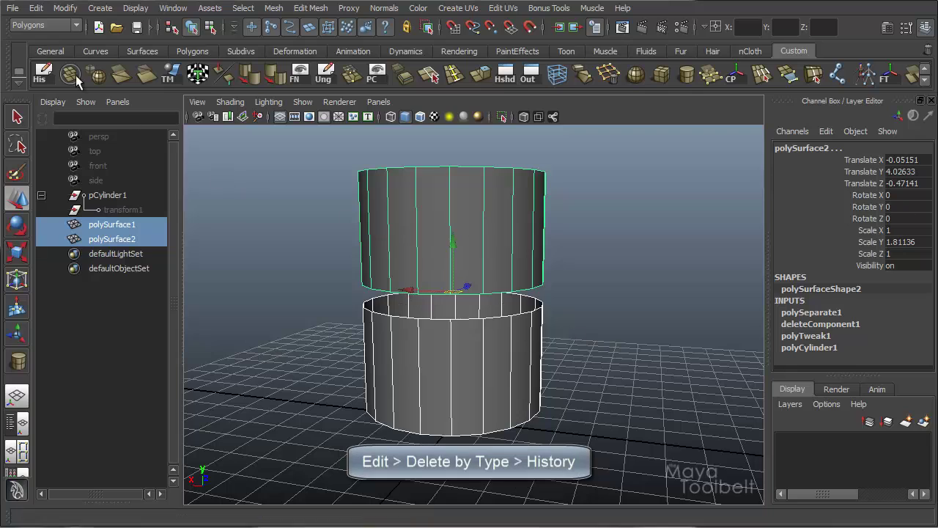
pyautogui.click(52, 66)
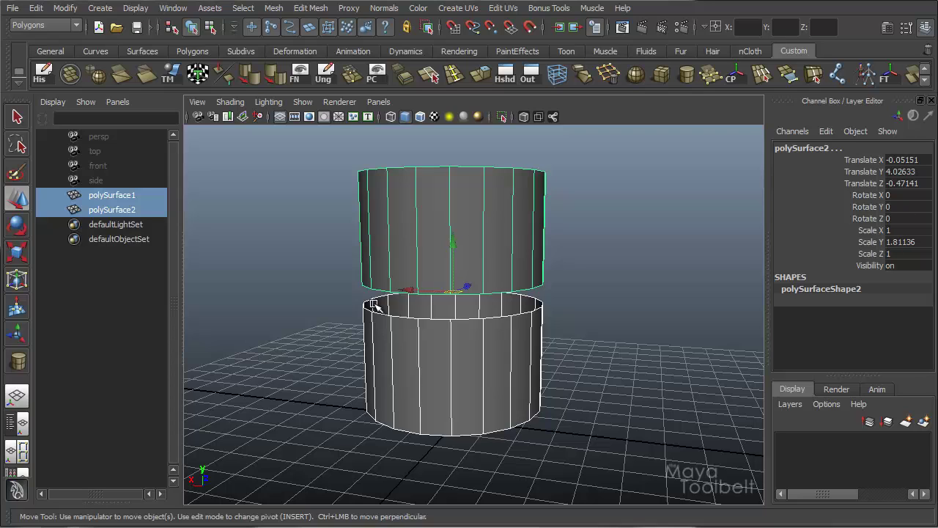
# Step: Undo the history deletion and the unparenting of both halves from the pCylinder1 group
pyautogui.hotkey('ctrl', 'z')
pyautogui.hotkey('ctrl', 'z')
pyautogui.hotkey('ctrl', 'z')
pyautogui.hotkey('ctrl', 'z')
pyautogui.hotkey('ctrl', 'z')
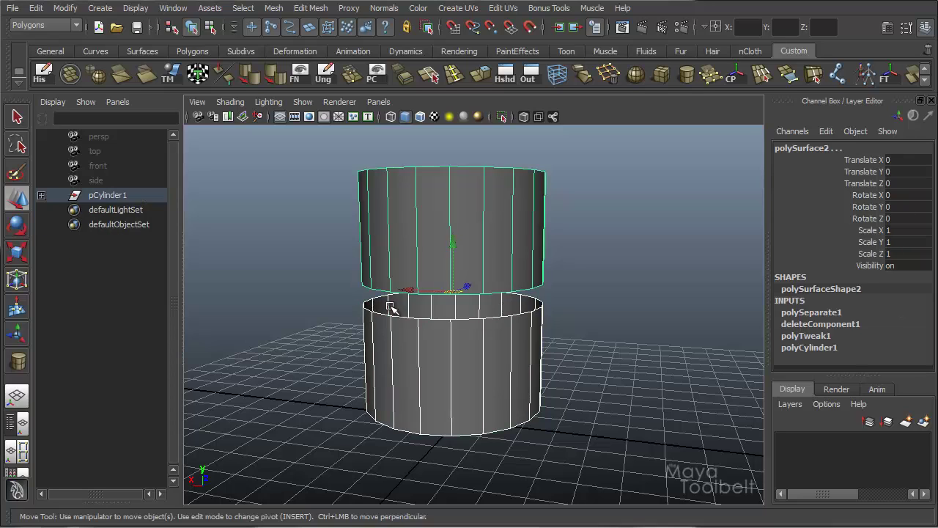
# Step: Expand the pCylinder1 group and select the lower and upper halves individually to check them
pyautogui.click(41, 195)
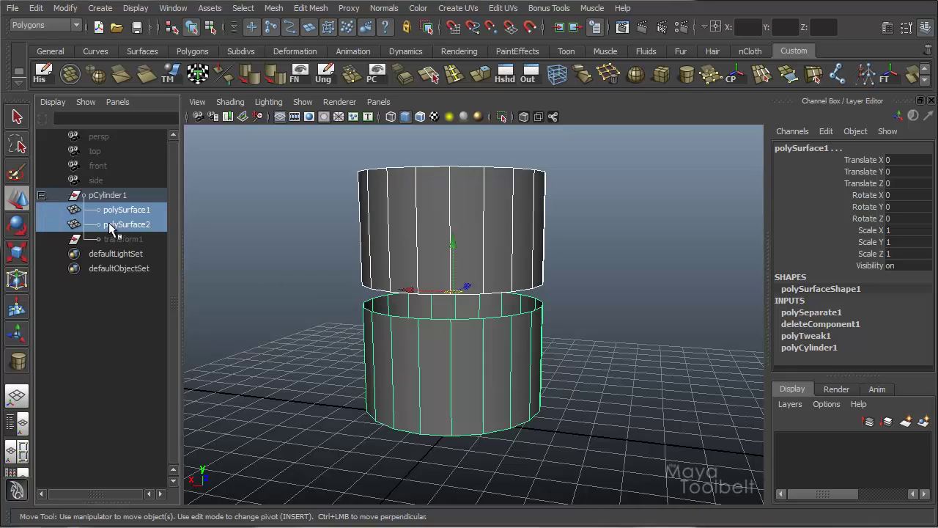
pyautogui.click(126, 225)
pyautogui.click(408, 335)
pyautogui.click(410, 245)
pyautogui.click(425, 337)
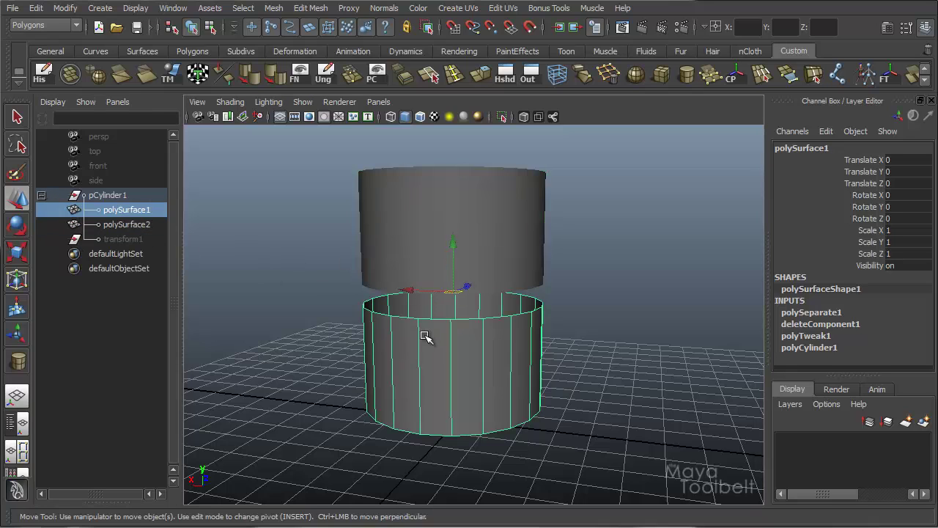
pyautogui.click(422, 252)
# Step: Select both halves and delete their construction history while they are still parented under pCylinder1
pyautogui.click(479, 374)
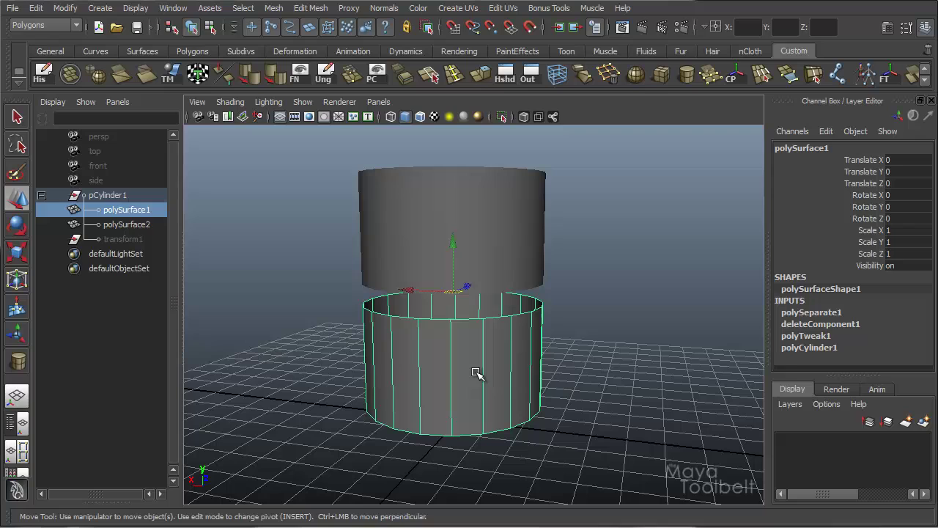
pyautogui.keyDown('shift'); pyautogui.click(439, 256); pyautogui.keyUp('shift')
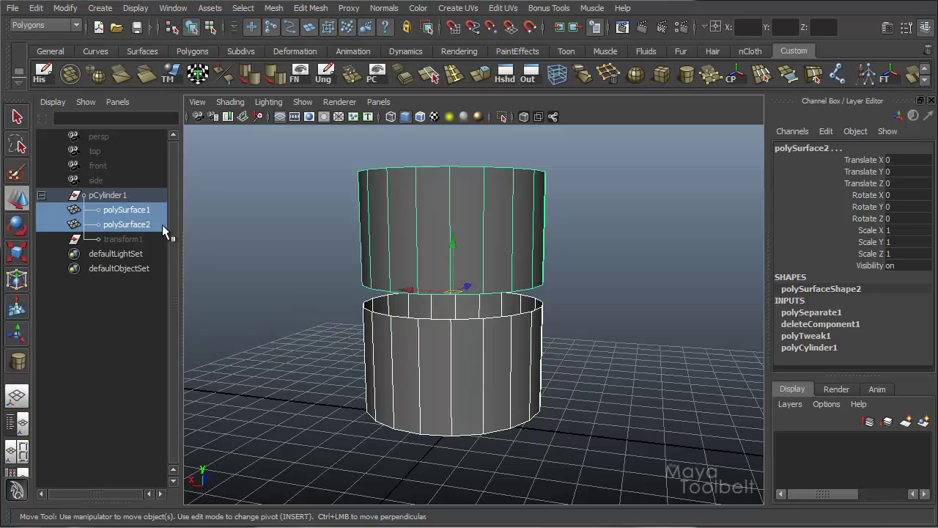
pyautogui.click(43, 73)
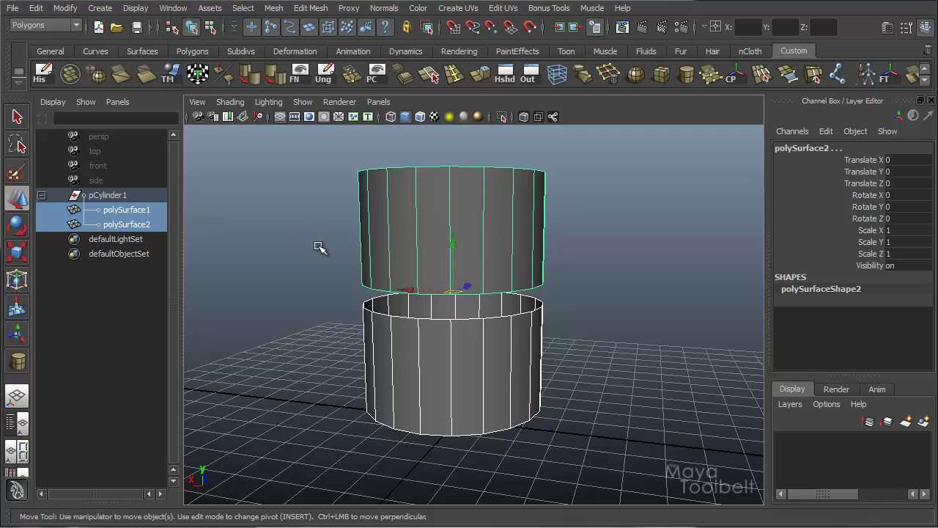
# Step: Undo the last history deletion and delete the history of both halves with them unparented from pCylinder1
pyautogui.hotkey('ctrl', 'z')
pyautogui.hotkey('ctrl', 'z')
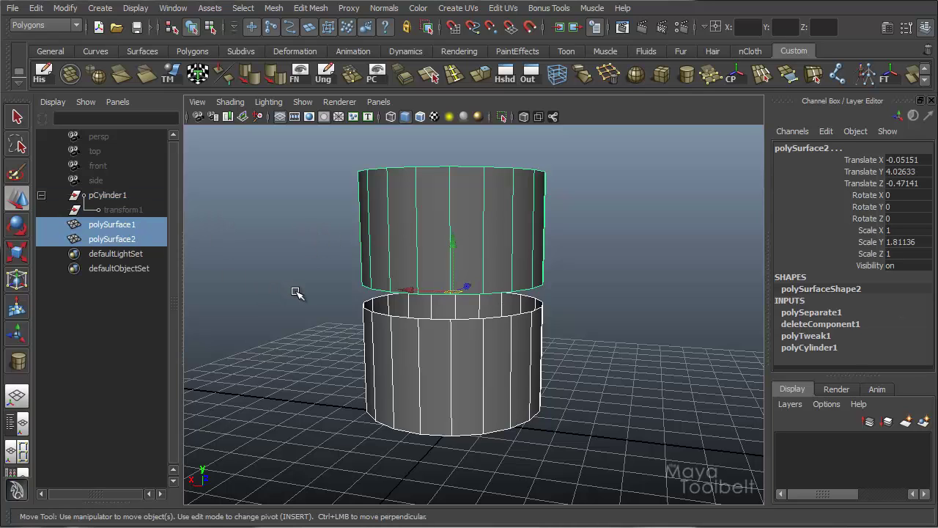
pyautogui.click(40, 73)
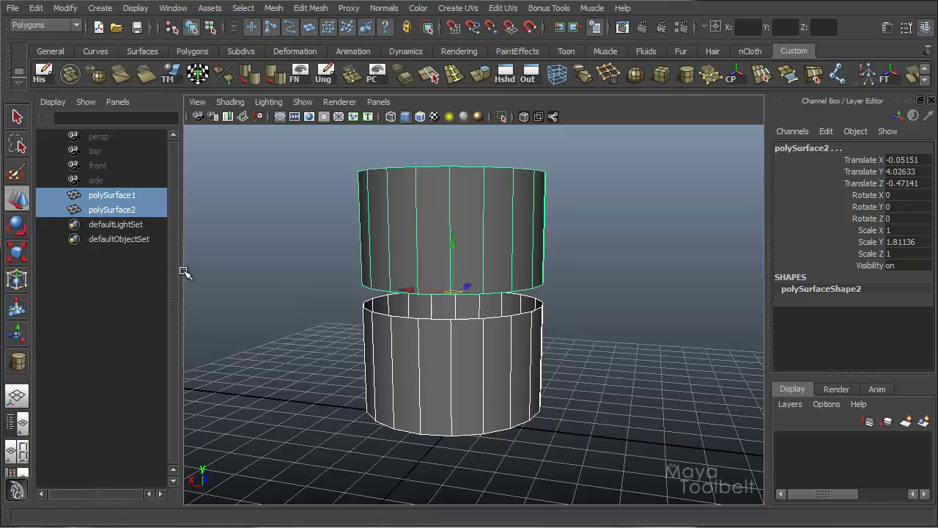
# Step: Select the upper and lower halves one at a time and inspect them from different angles as independent objects
pyautogui.keyDown('alt'); pyautogui.moveTo(338, 270); pyautogui.dragTo(431, 292); pyautogui.keyUp('alt')
pyautogui.click(421, 236)
pyautogui.keyDown('alt'); pyautogui.moveTo(423, 239); pyautogui.dragTo(438, 208); pyautogui.keyUp('alt')
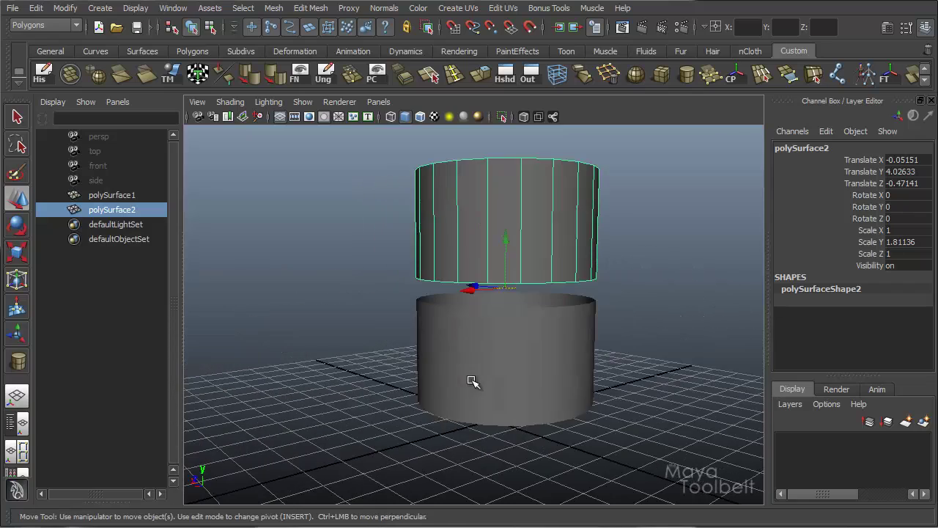
pyautogui.click(471, 380)
pyautogui.keyDown('alt'); pyautogui.moveTo(419, 268); pyautogui.dragTo(456, 285, button='right'); pyautogui.keyUp('alt')
pyautogui.keyDown('alt'); pyautogui.moveTo(456, 287); pyautogui.dragTo(445, 312); pyautogui.keyUp('alt')
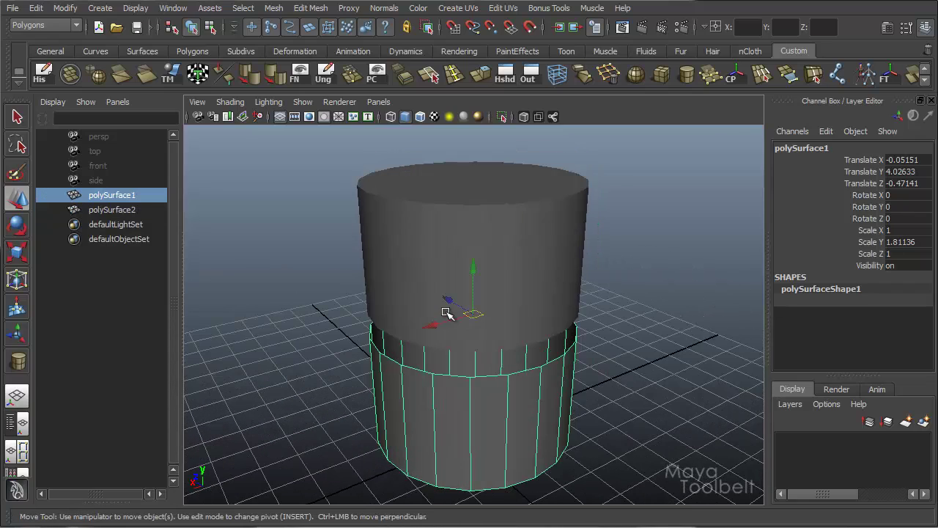